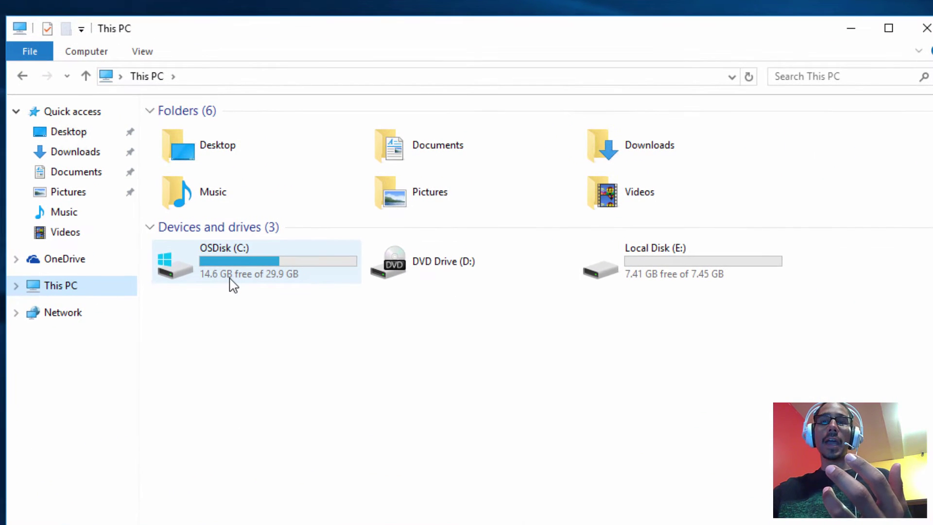
Try turning on BitLocker for OSDisk (C:) and cancel the Trusted Platform Module error.
{"action": "mouse_move", "coordinate": [329, 255]}
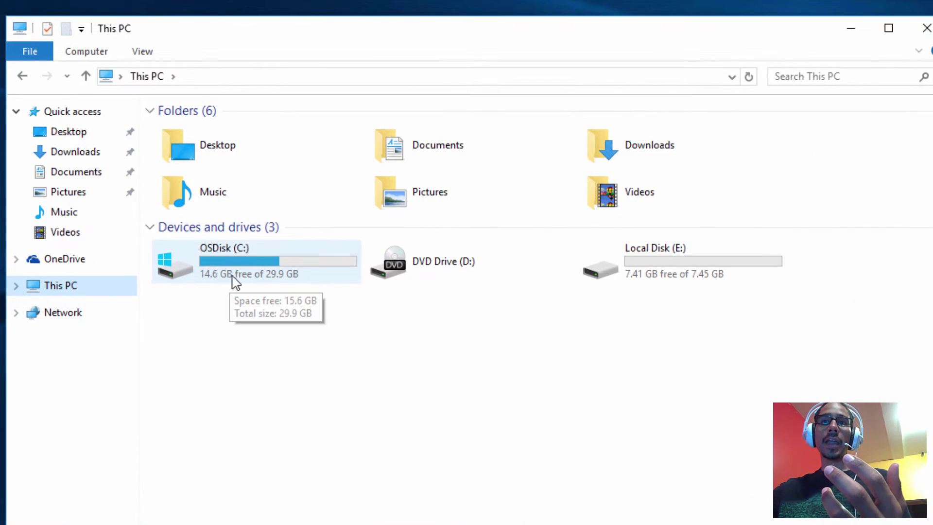
{"action": "left_click", "coordinate": [232, 276]}
{"action": "right_click", "coordinate": [243, 271]}
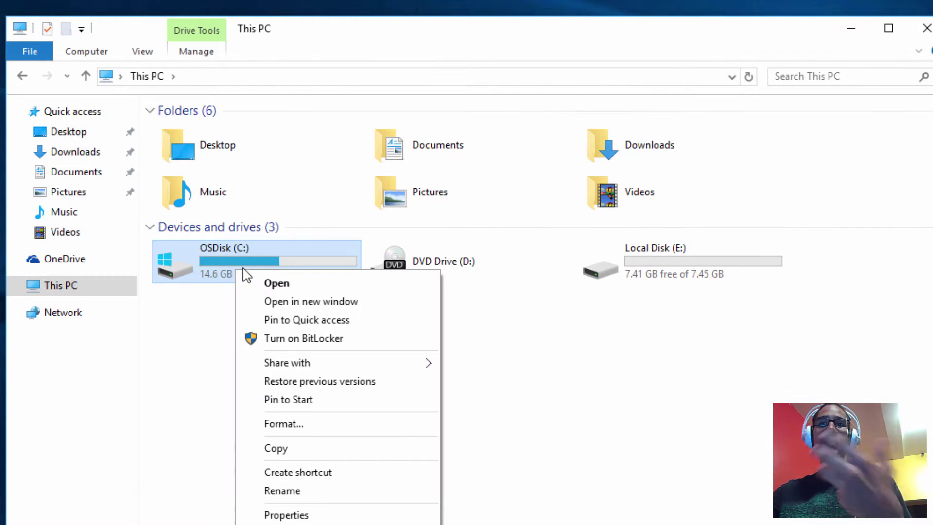
{"action": "left_click", "coordinate": [301, 339]}
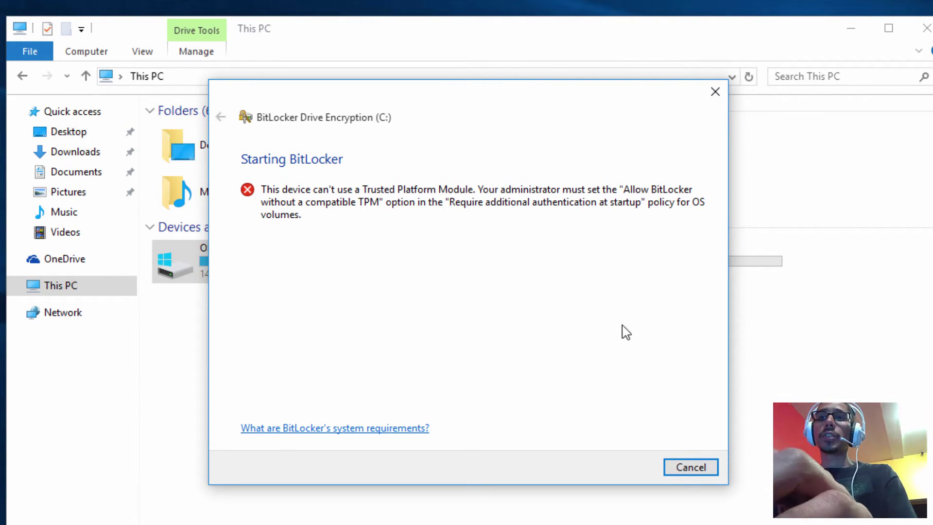
{"action": "left_click", "coordinate": [690, 467]}
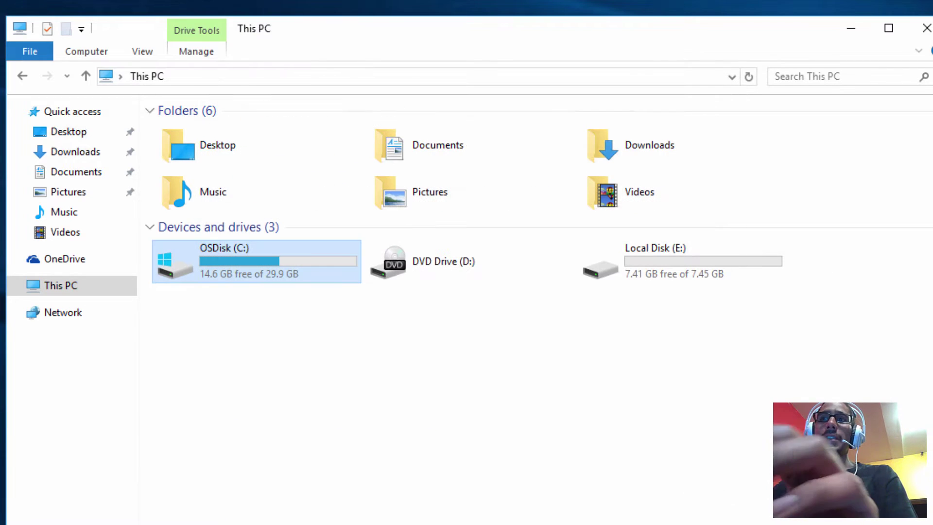
Minimize File Explorer, then bring This PC back and select Local Disk (E:).
{"action": "left_click", "coordinate": [854, 33]}
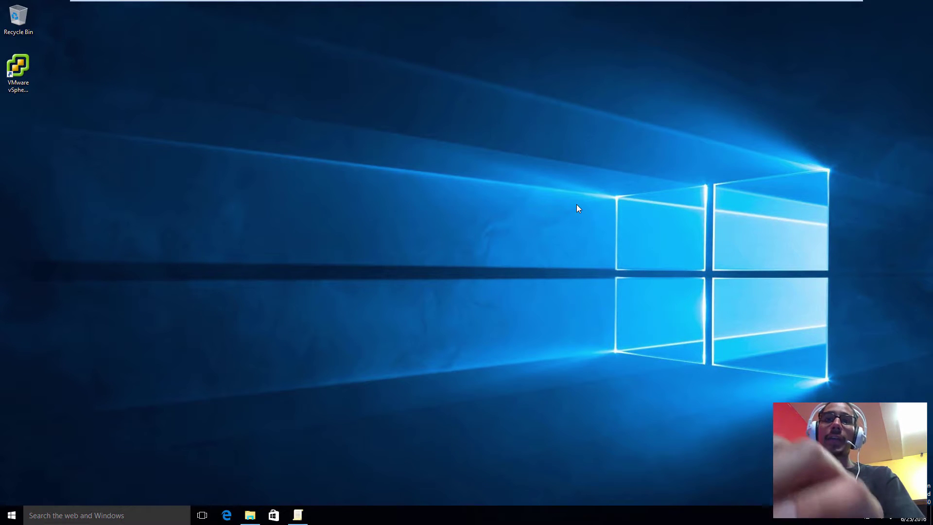
{"action": "left_click", "coordinate": [250, 515]}
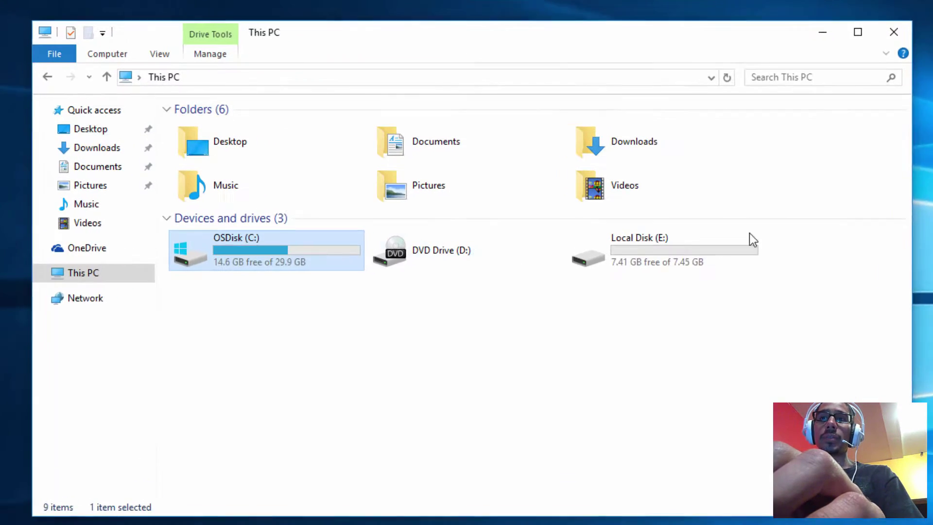
{"action": "left_click", "coordinate": [670, 264]}
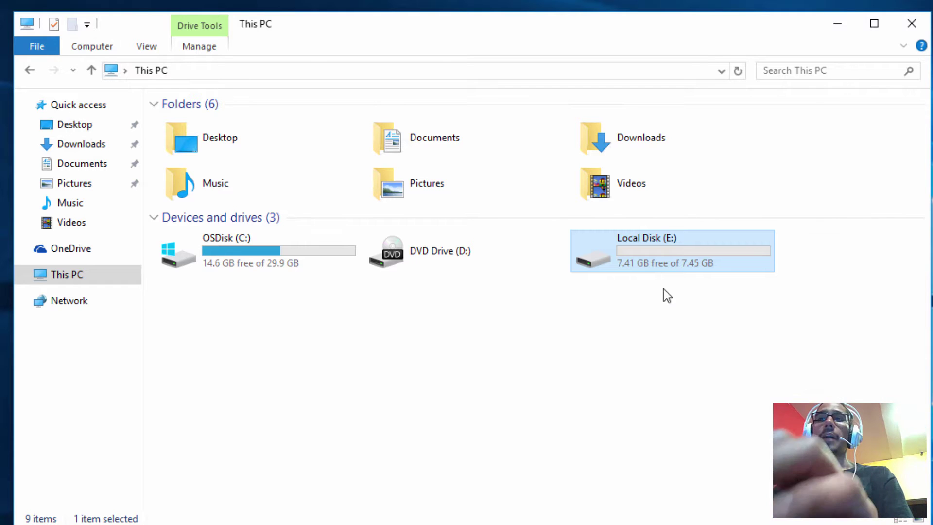
Minimize Explorer and enter gpedit.msc in the Run dialog from Start's context menu.
{"action": "left_click", "coordinate": [840, 27]}
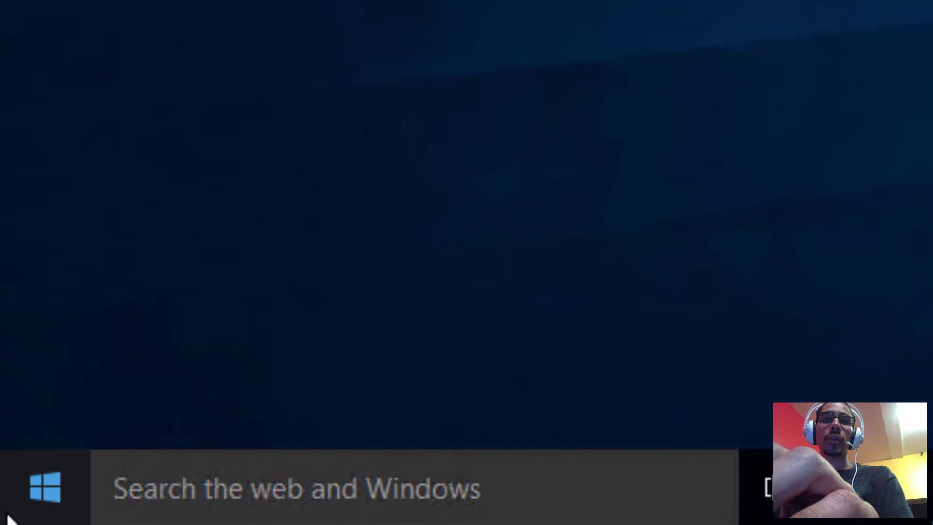
{"action": "right_click", "coordinate": [9, 518]}
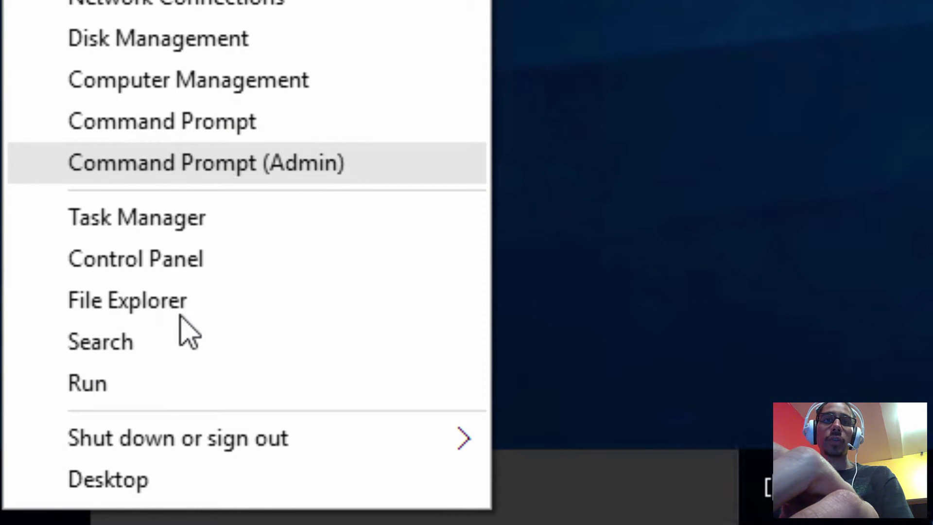
{"action": "left_click", "coordinate": [160, 390]}
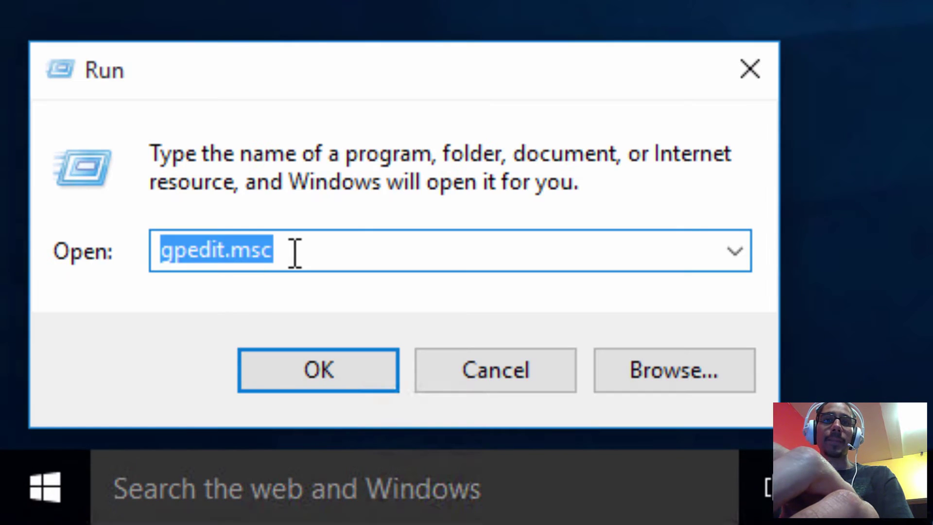
{"action": "left_click", "coordinate": [294, 250]}
{"action": "type", "text": "g"}
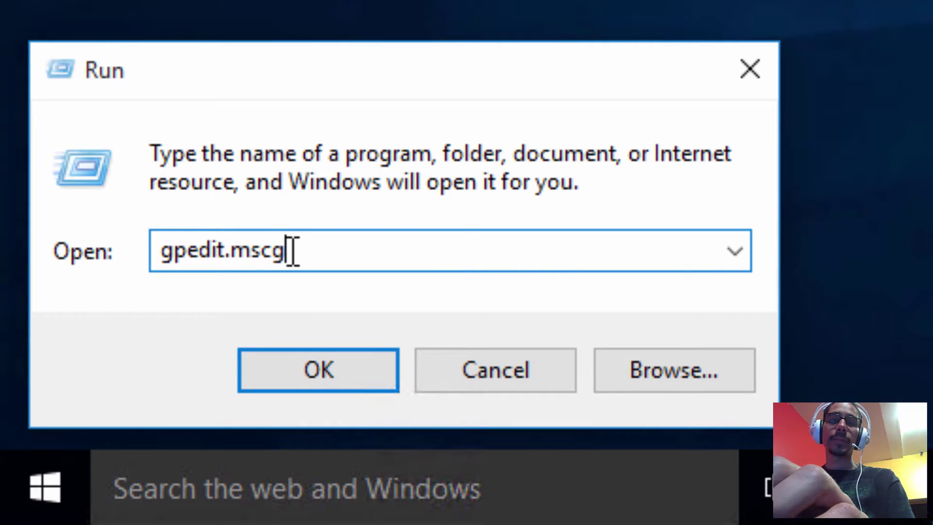
{"action": "key", "text": "BackSpace"}
{"action": "key", "text": "BackSpace"}
{"action": "key", "text": "BackSpace"}
{"action": "key", "text": "BackSpace"}
{"action": "key", "text": "BackSpace"}
{"action": "key", "text": "BackSpace"}
{"action": "key", "text": "BackSpace"}
{"action": "key", "text": "BackSpace"}
{"action": "key", "text": "BackSpace"}
{"action": "key", "text": "BackSpace"}
{"action": "key", "text": "BackSpace"}
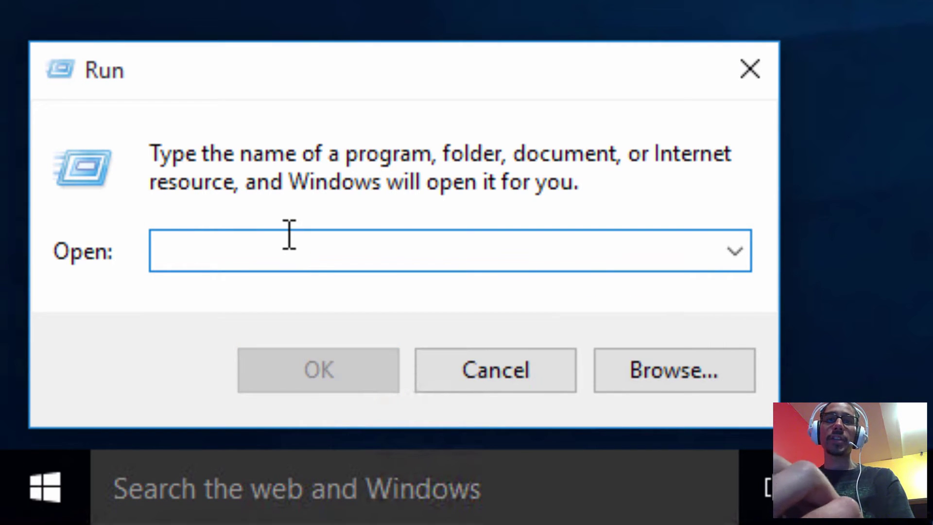
{"action": "type", "text": "gpedit."}
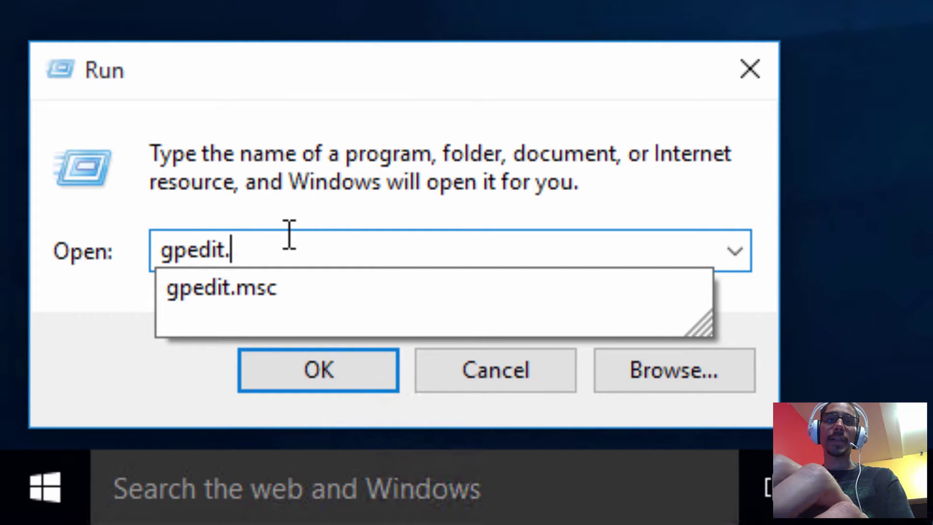
{"action": "type", "text": "msc"}
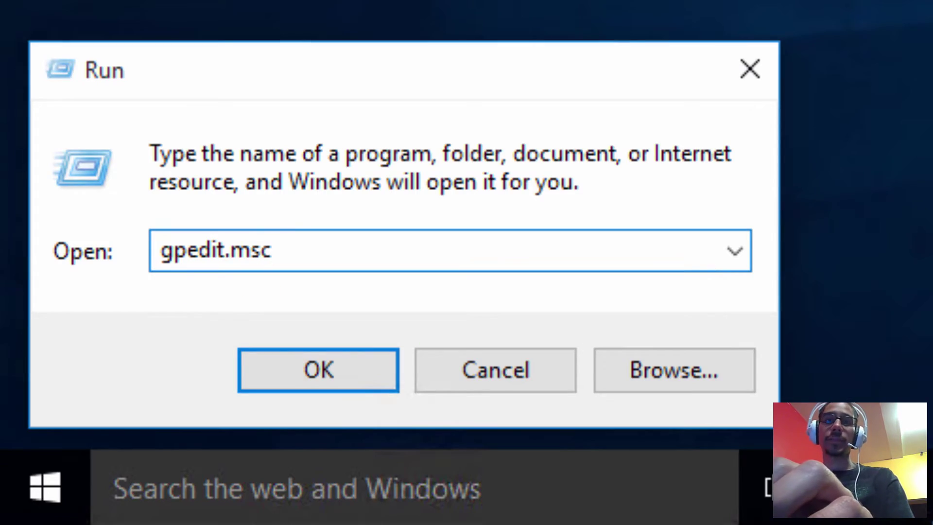
Run gpedit.msc and navigate to Administrative Templates > BitLocker Drive Encryption > Operating System Drives.
{"action": "left_click", "coordinate": [503, 380]}
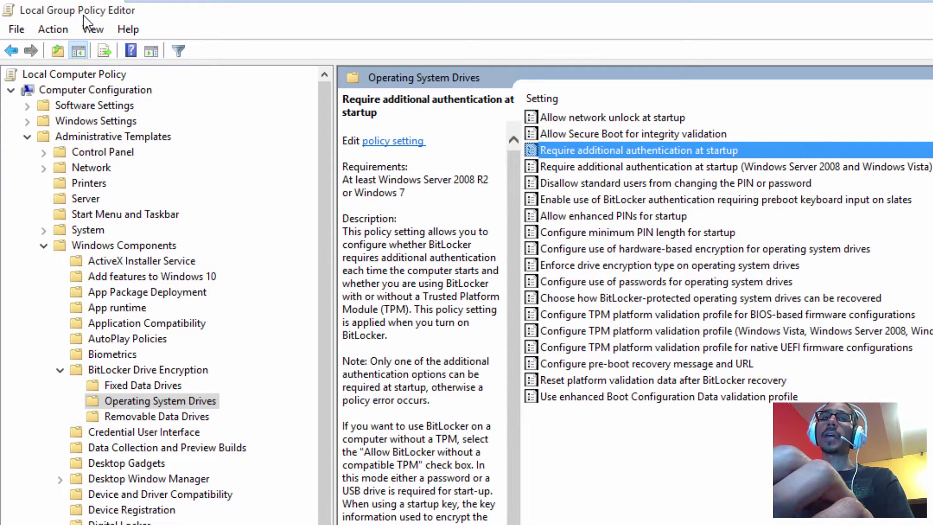
{"action": "left_click", "coordinate": [98, 90]}
{"action": "left_click", "coordinate": [117, 138]}
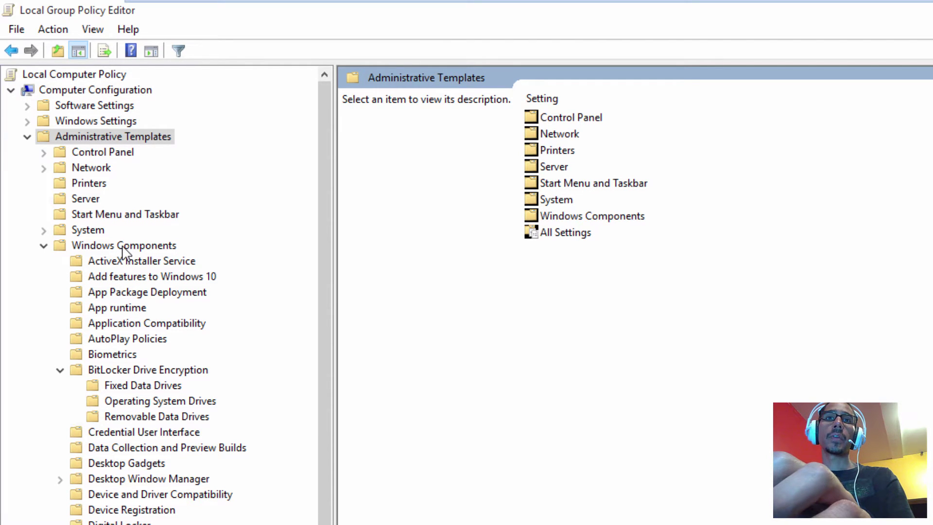
{"action": "left_click", "coordinate": [144, 372]}
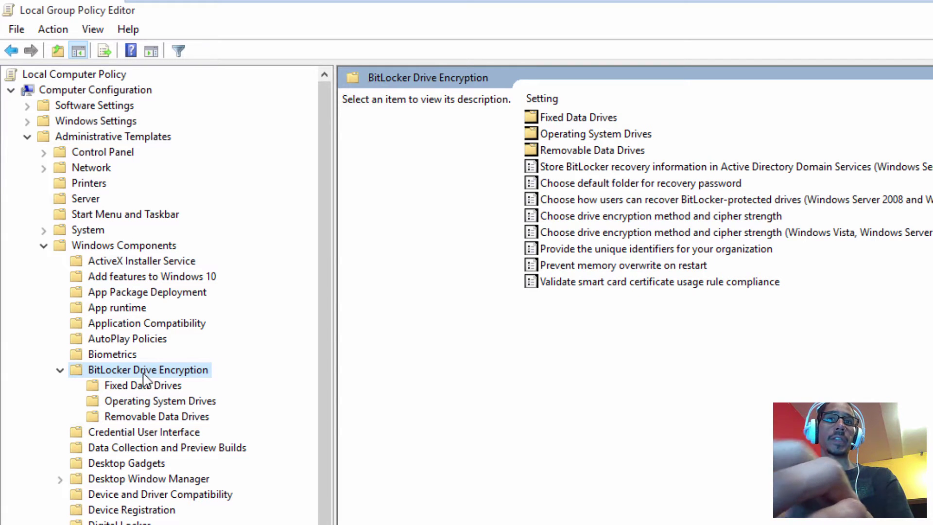
{"action": "left_click", "coordinate": [153, 404]}
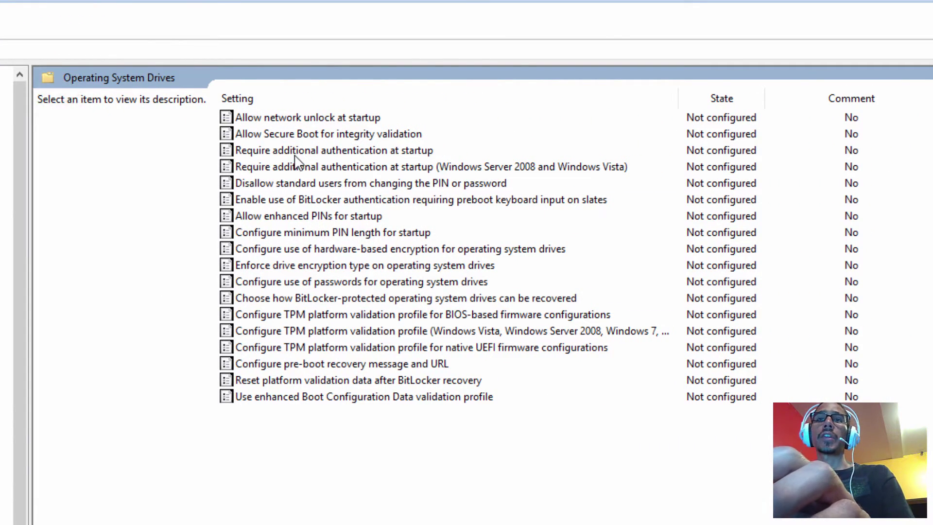
Enable Require additional authentication at startup, allowing BitLocker without a compatible TPM, then reopen This PC.
{"action": "left_click", "coordinate": [297, 151]}
{"action": "right_click", "coordinate": [293, 152]}
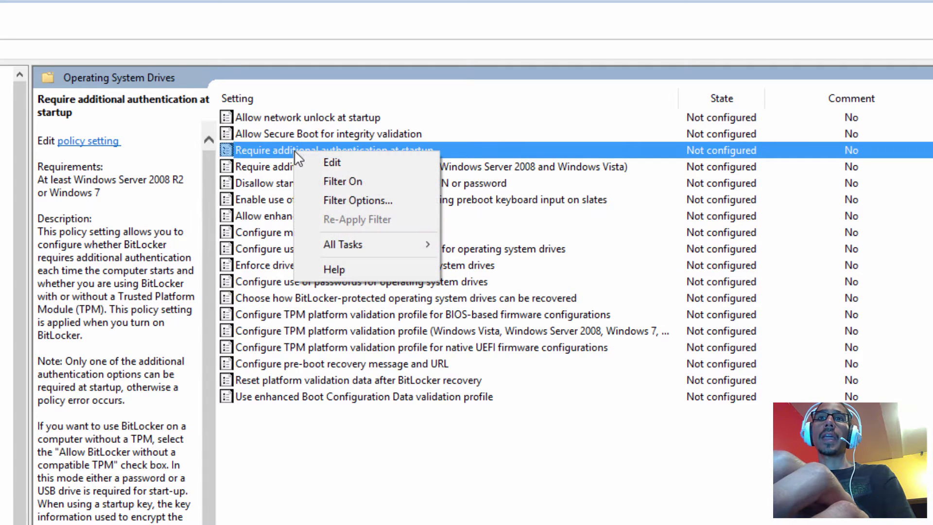
{"action": "left_click", "coordinate": [353, 162]}
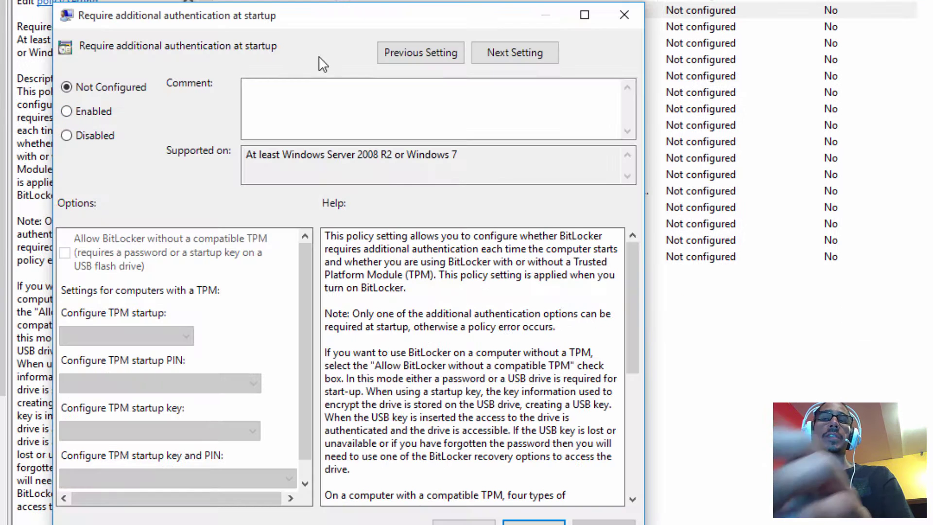
{"action": "left_click", "coordinate": [106, 115]}
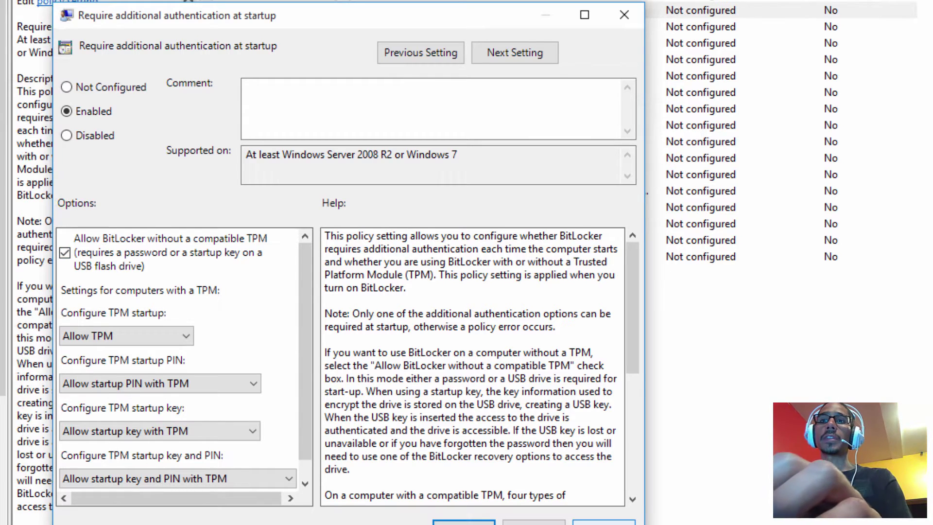
{"action": "left_click", "coordinate": [603, 523]}
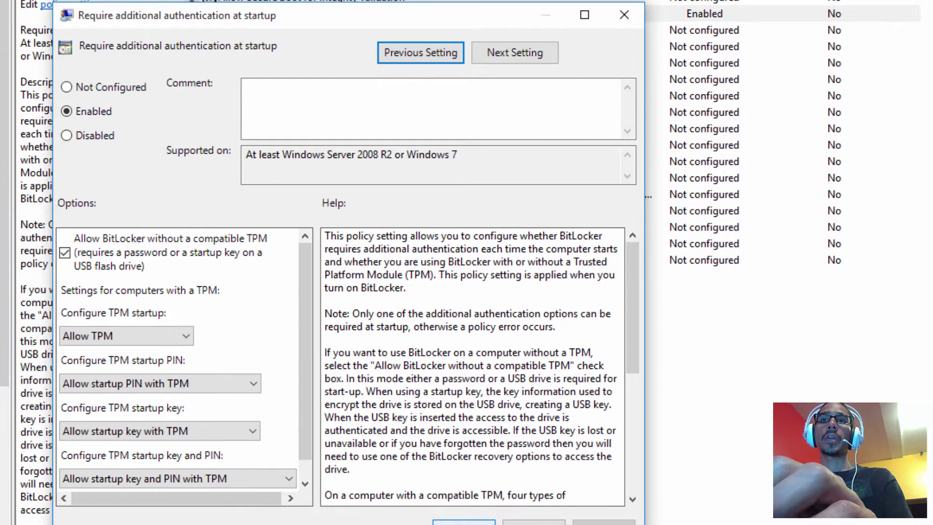
{"action": "left_click", "coordinate": [464, 522]}
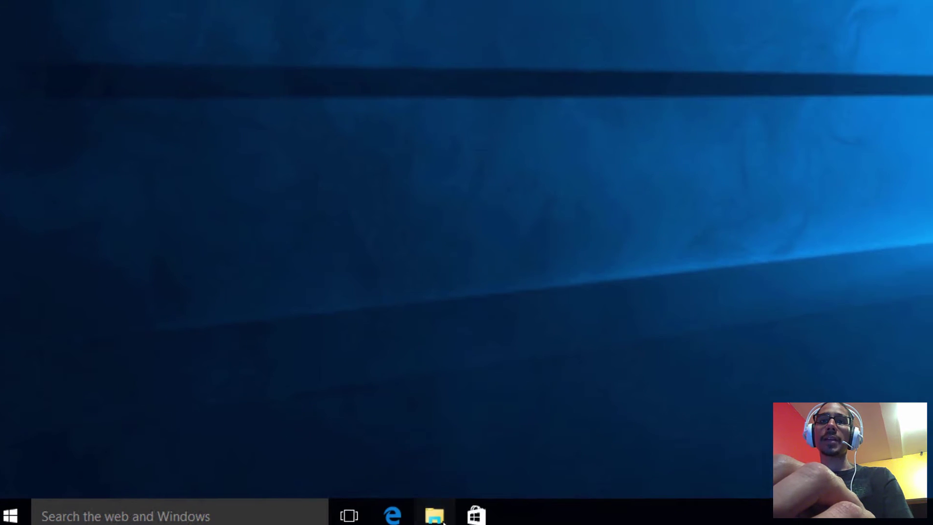
{"action": "left_click", "coordinate": [434, 516]}
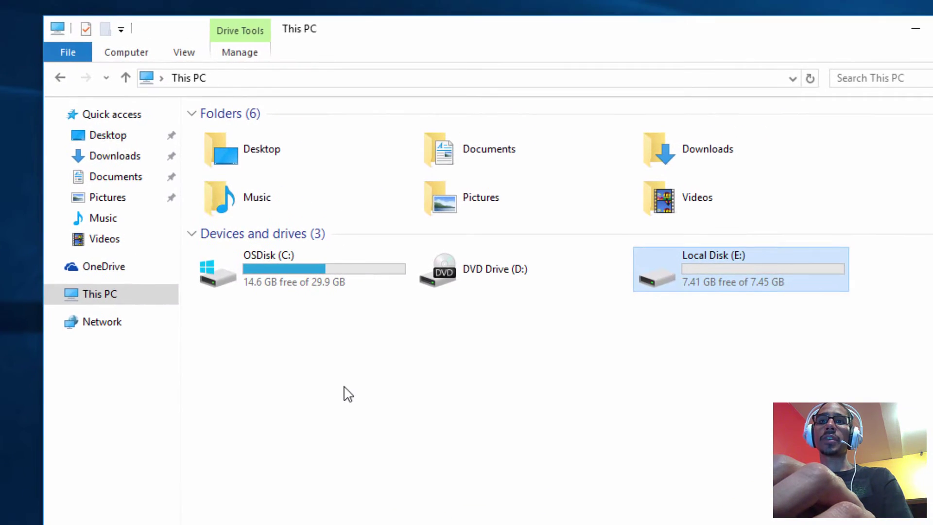
{"action": "right_click", "coordinate": [344, 387]}
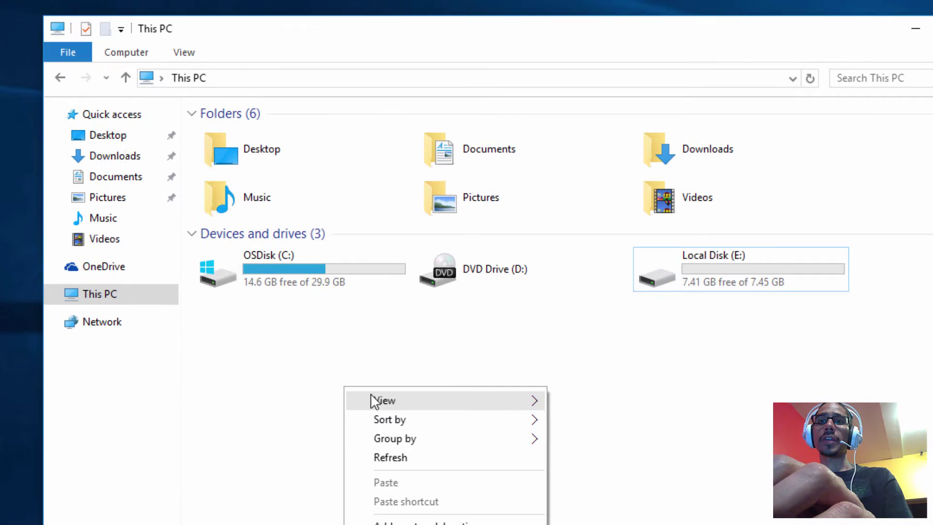
Refresh This PC, start Turn on BitLocker for OSDisk (C:), and continue past the first page.
{"action": "left_click", "coordinate": [439, 457]}
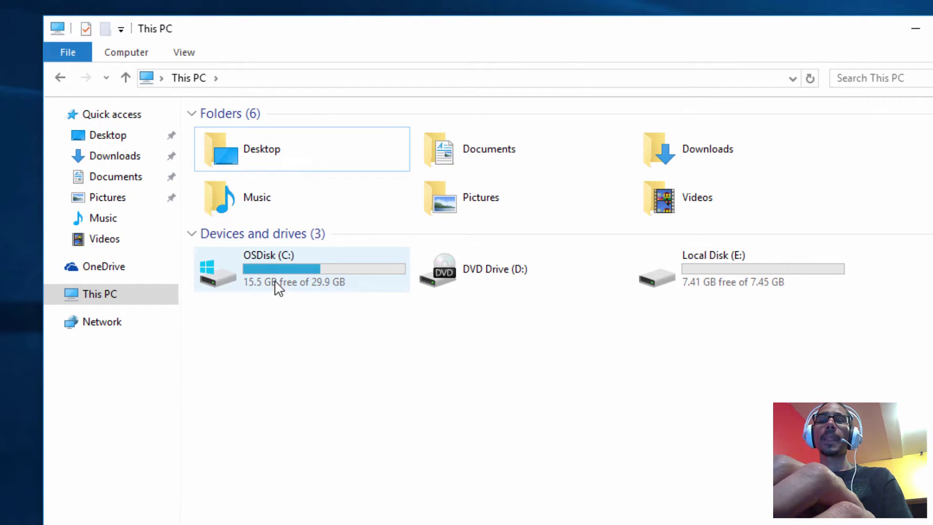
{"action": "right_click", "coordinate": [267, 261]}
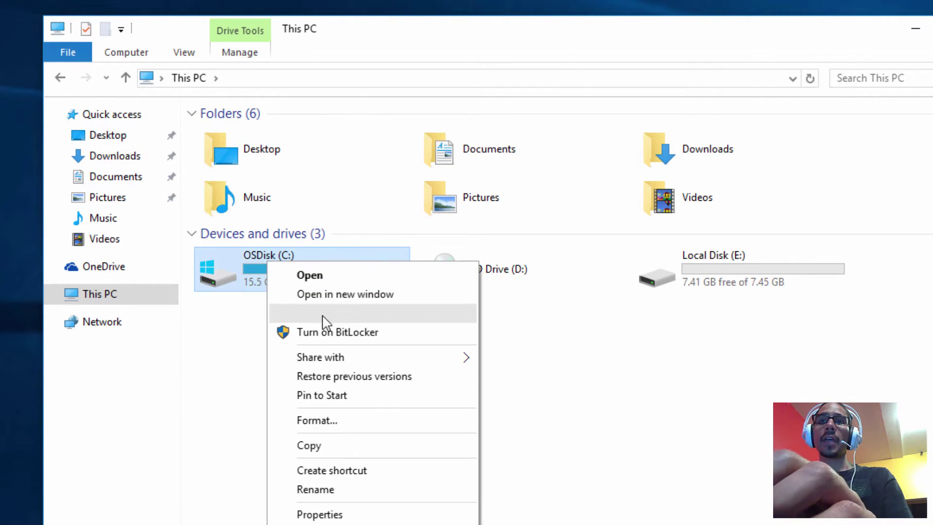
{"action": "left_click", "coordinate": [329, 336]}
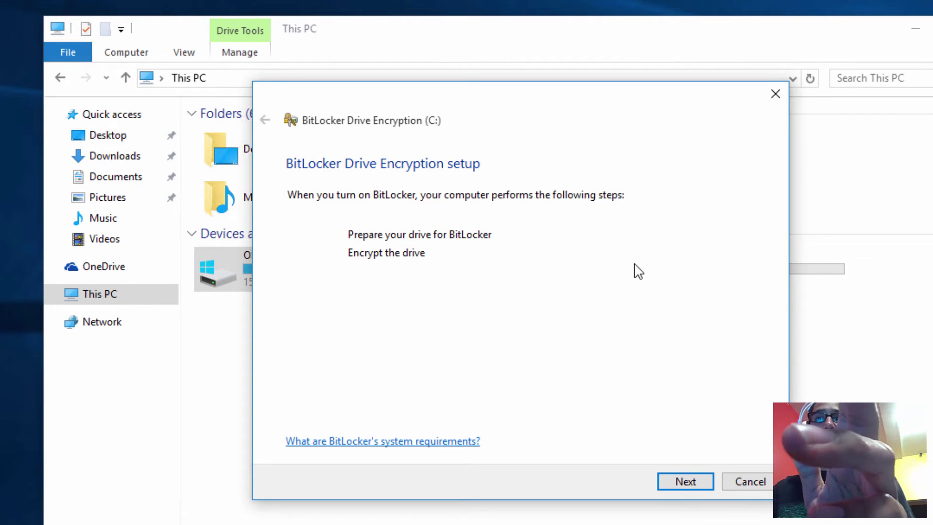
{"action": "left_click", "coordinate": [686, 480]}
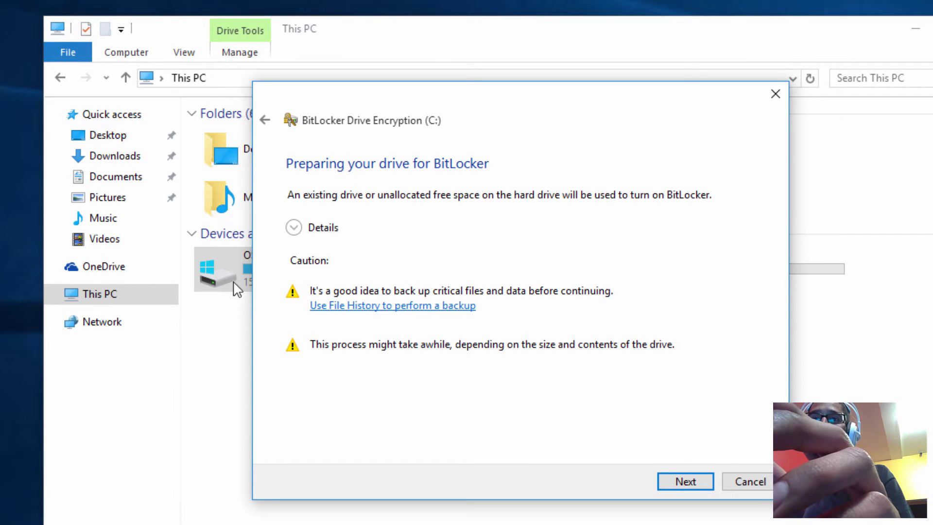
Show the preparation details and let BitLocker create a system drive from C:'s free space.
{"action": "left_click", "coordinate": [293, 227]}
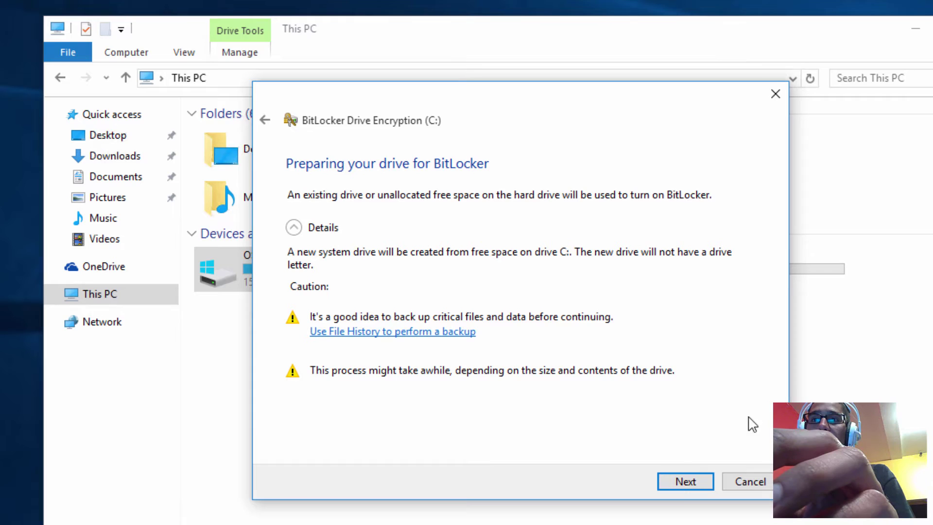
{"action": "left_click", "coordinate": [685, 481]}
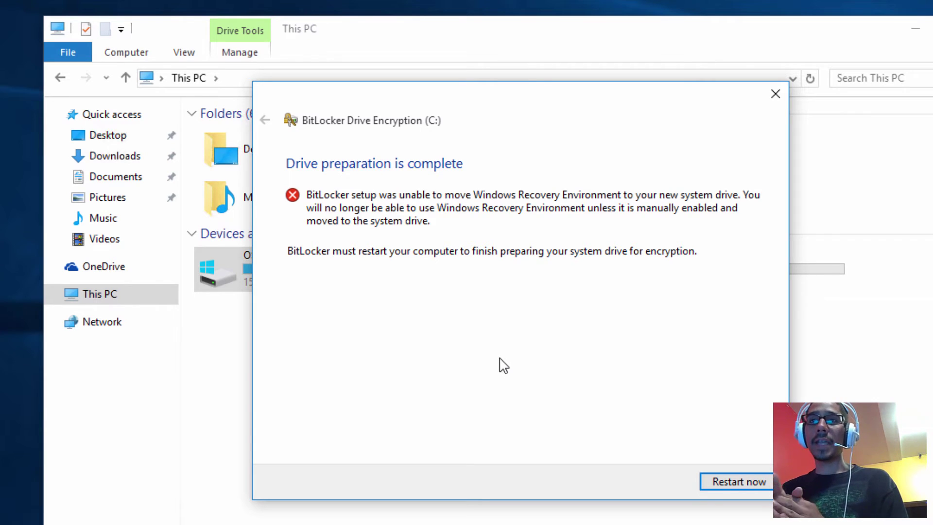
Restart to finish preparing C:, continue to the unlock options, and confirm Local Disk (E:) appears.
{"action": "left_click", "coordinate": [747, 483]}
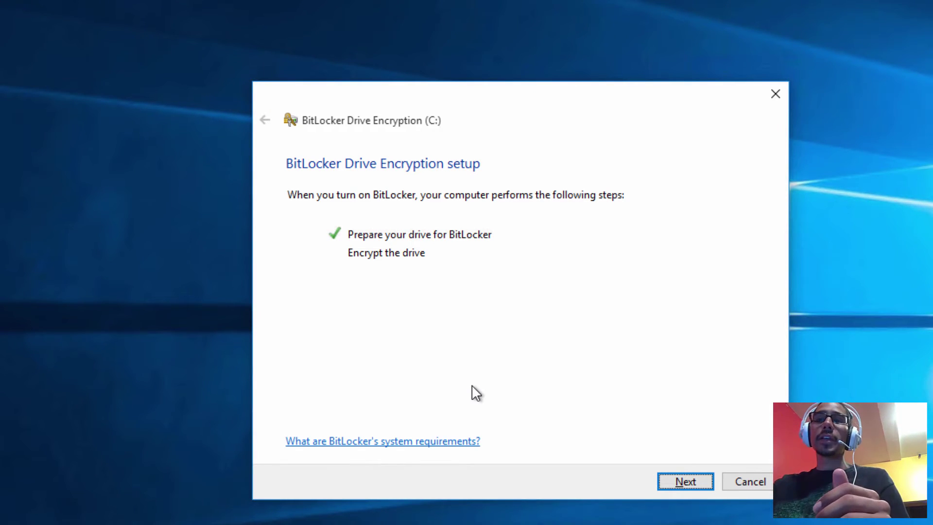
{"action": "left_click", "coordinate": [685, 481]}
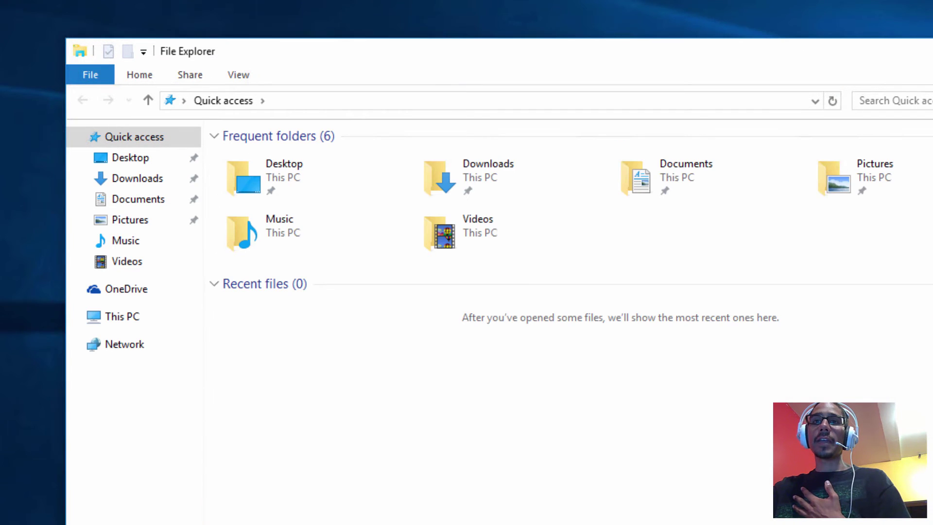
{"action": "left_click", "coordinate": [133, 323]}
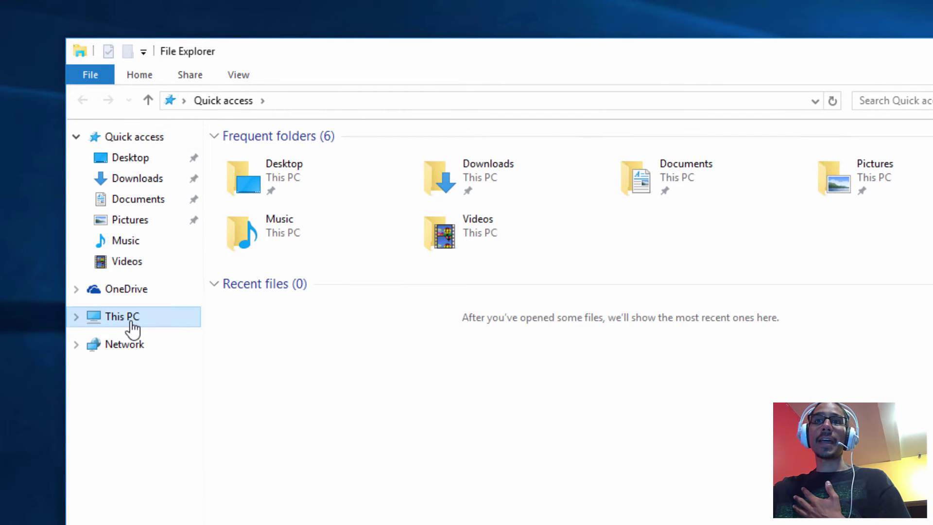
{"action": "left_click", "coordinate": [766, 294]}
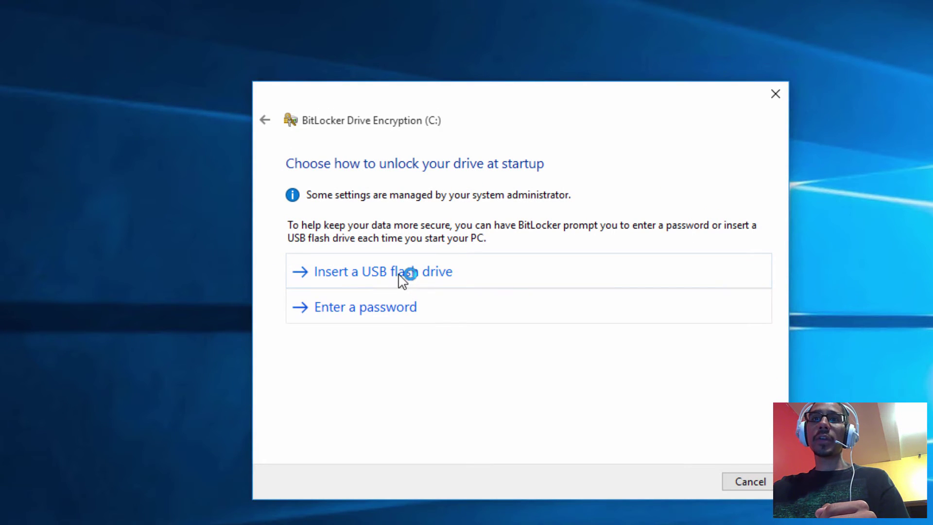
Choose USB flash drive unlocking and save the startup key to Local Disk (E:).
{"action": "left_click", "coordinate": [402, 280]}
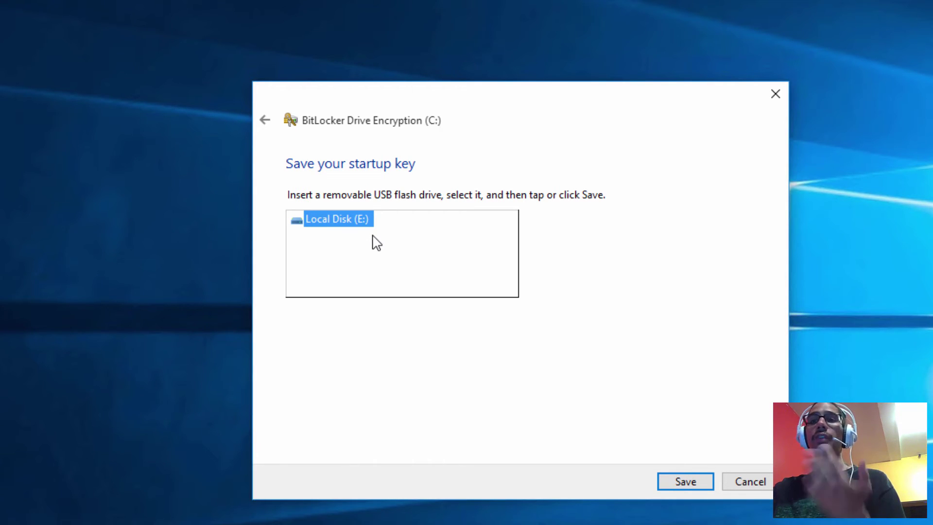
{"action": "left_click", "coordinate": [685, 480]}
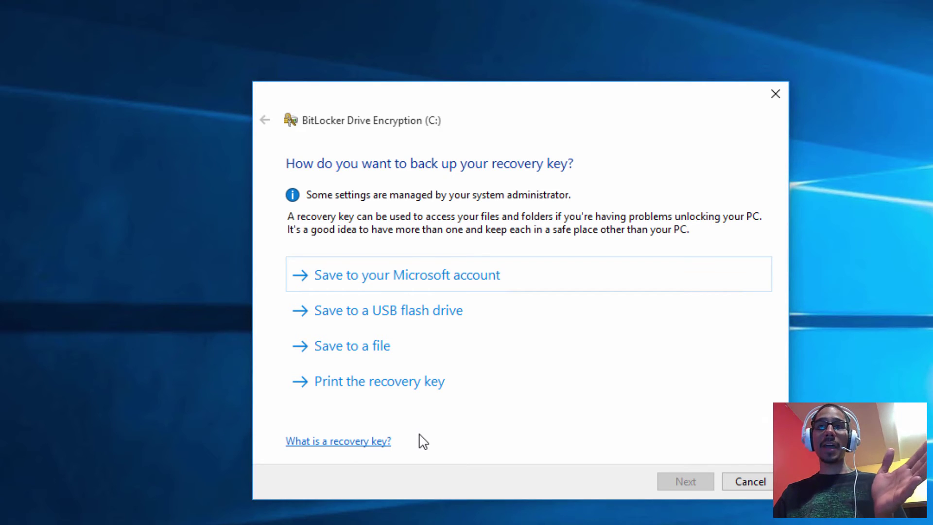
Save the recovery key to a file, then open Local Disk (E:) and widen the Name column.
{"action": "left_click", "coordinate": [377, 346]}
{"action": "left_click", "coordinate": [684, 481]}
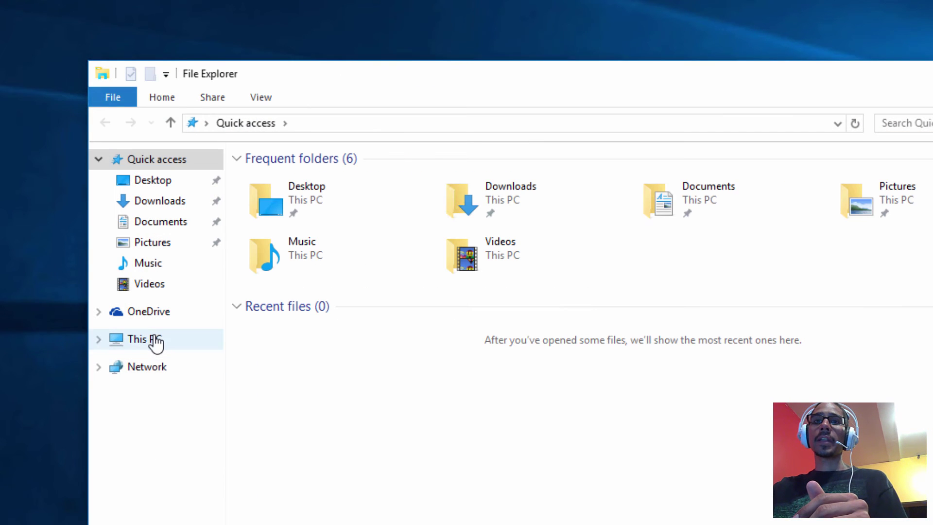
{"action": "left_click", "coordinate": [155, 342]}
{"action": "left_click", "coordinate": [774, 317]}
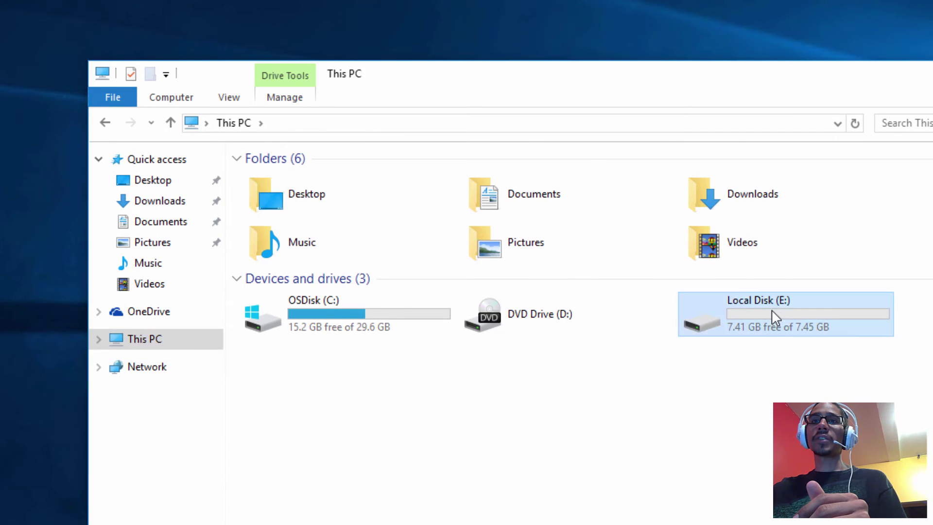
{"action": "double_click", "coordinate": [774, 317]}
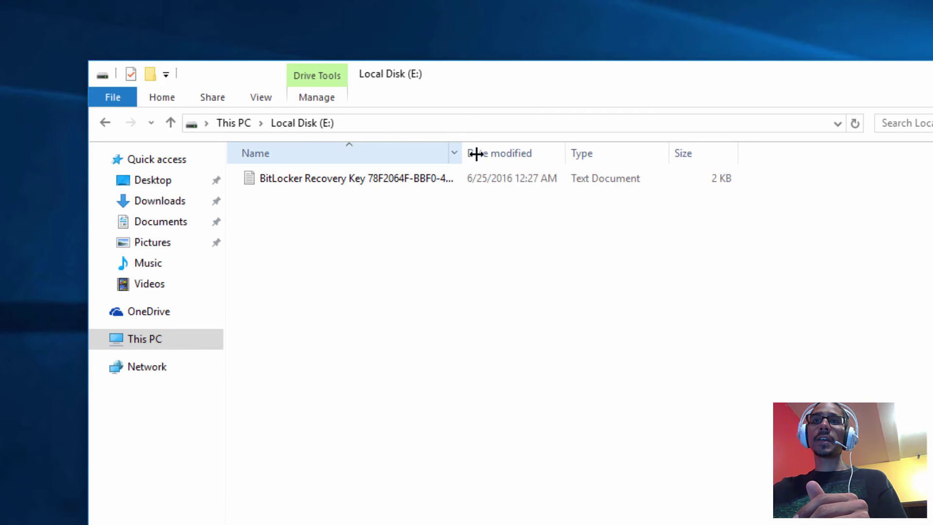
{"action": "left_click_drag", "start_coordinate": [476, 153], "coordinate": [651, 155]}
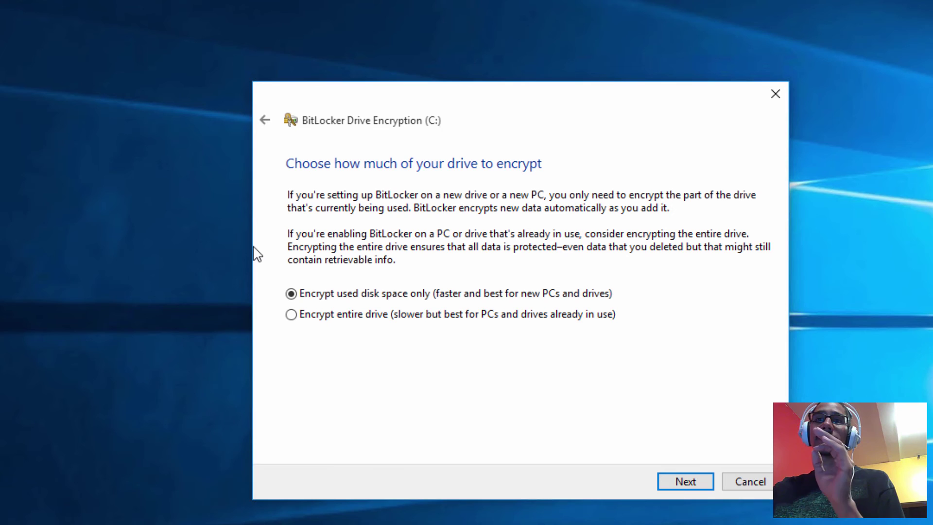
Keep Encrypt used disk space only and continue with Run BitLocker system check ticked.
{"action": "left_click", "coordinate": [677, 481]}
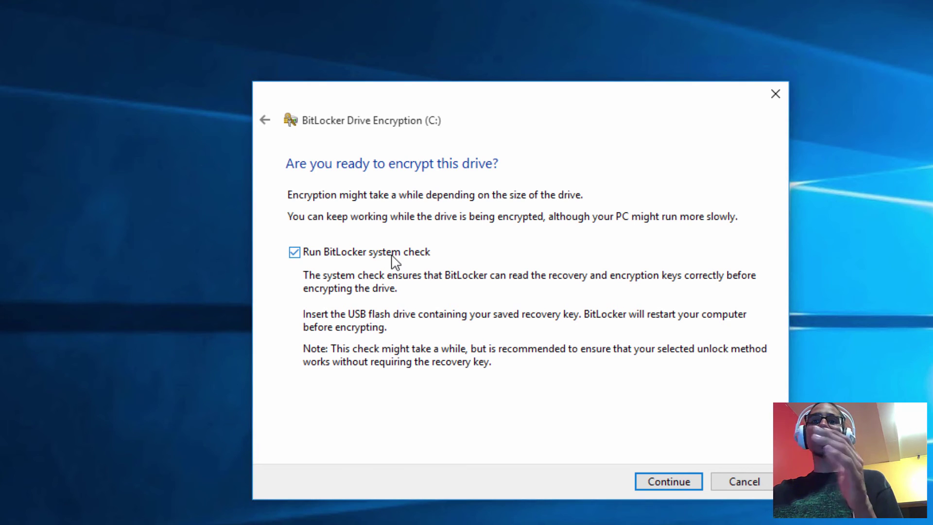
{"action": "left_click", "coordinate": [653, 482]}
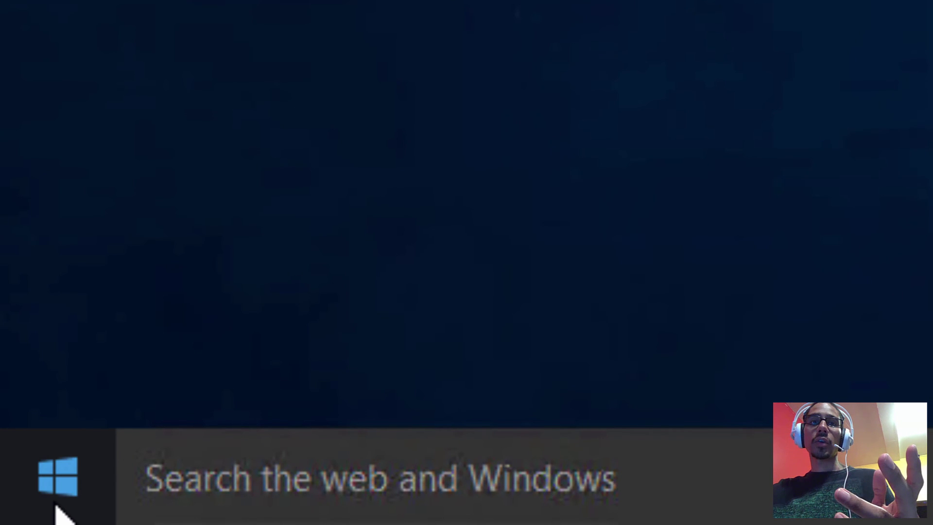
Restart Windows from the Start menu's Power options so BitLocker starts encrypting C:.
{"action": "left_click", "coordinate": [47, 471]}
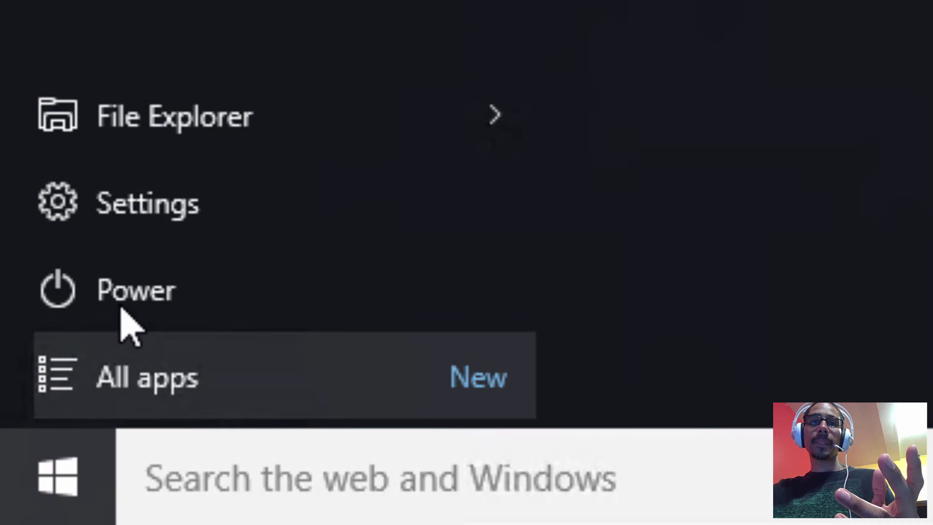
{"action": "left_click", "coordinate": [121, 311]}
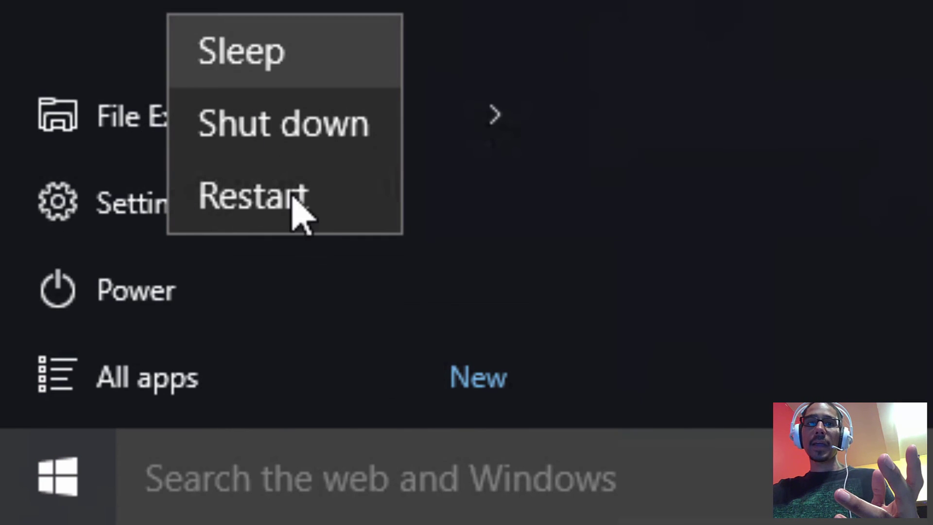
{"action": "left_click", "coordinate": [290, 202]}
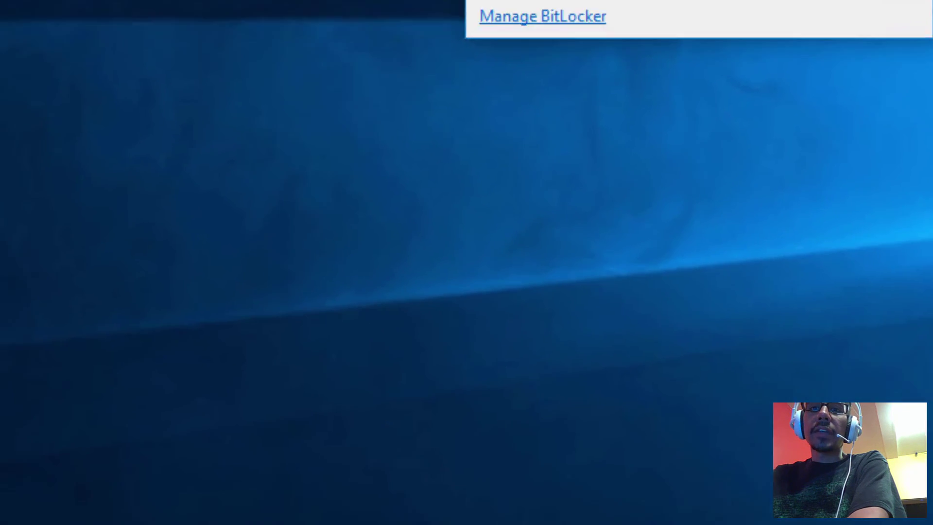
Show This PC with the padlocked OSDisk (C:) and the encryption progress window moved to the top.
{"action": "left_click", "coordinate": [238, 498]}
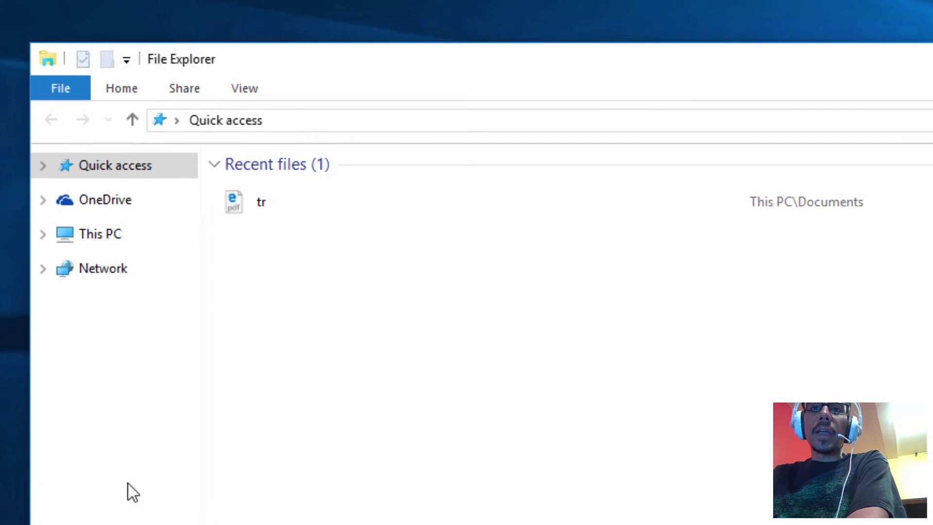
{"action": "left_click", "coordinate": [99, 234]}
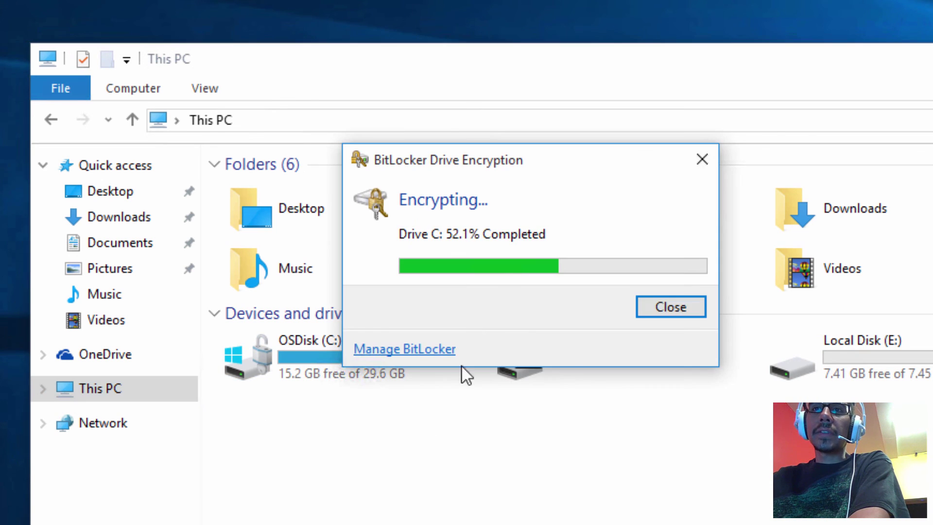
{"action": "left_click_drag", "start_coordinate": [562, 168], "coordinate": [618, 0]}
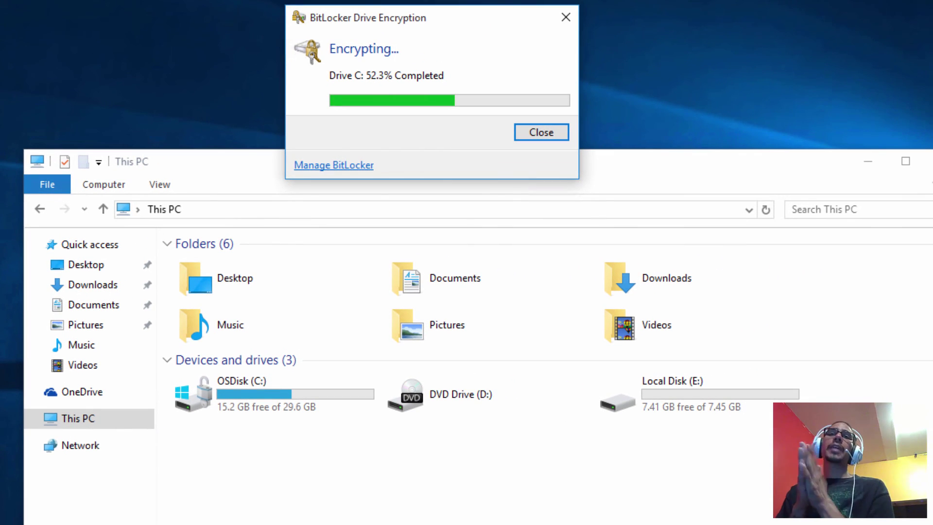